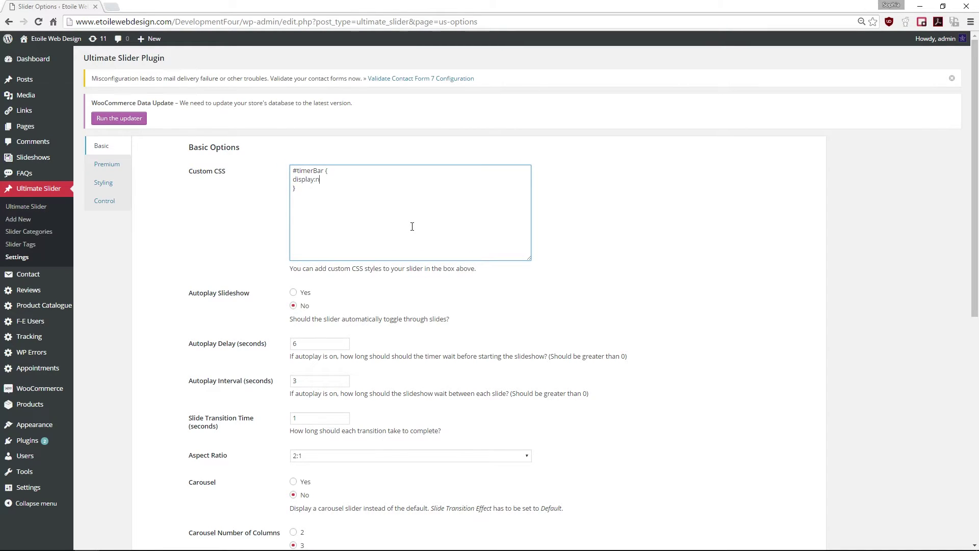
Finish entering the #timerBar { display:none; } rule in the slider's Custom CSS field.
click(612, 251)
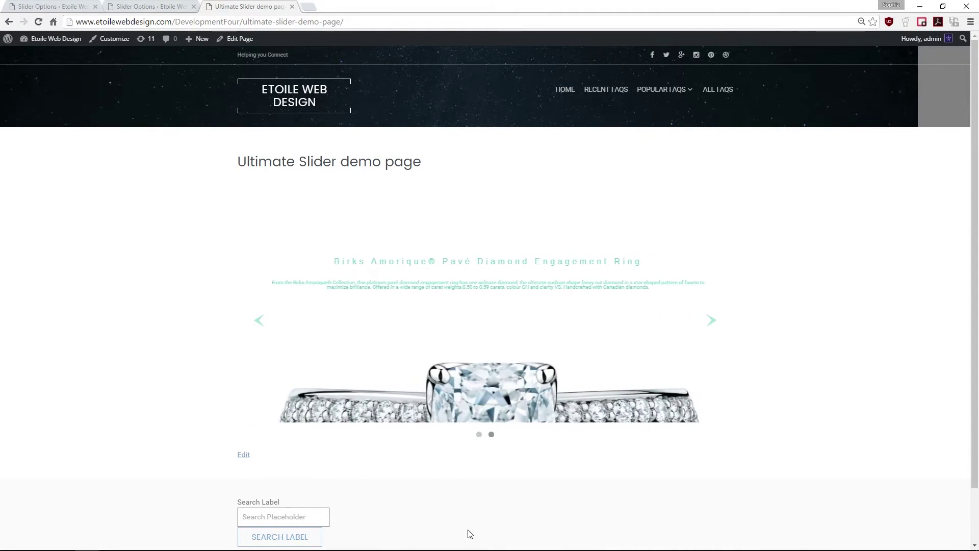
Turn Autoplay Slideshow on, save, adjust the autoplay delay, and check the demo page.
key(ctrl+shift+Tab)
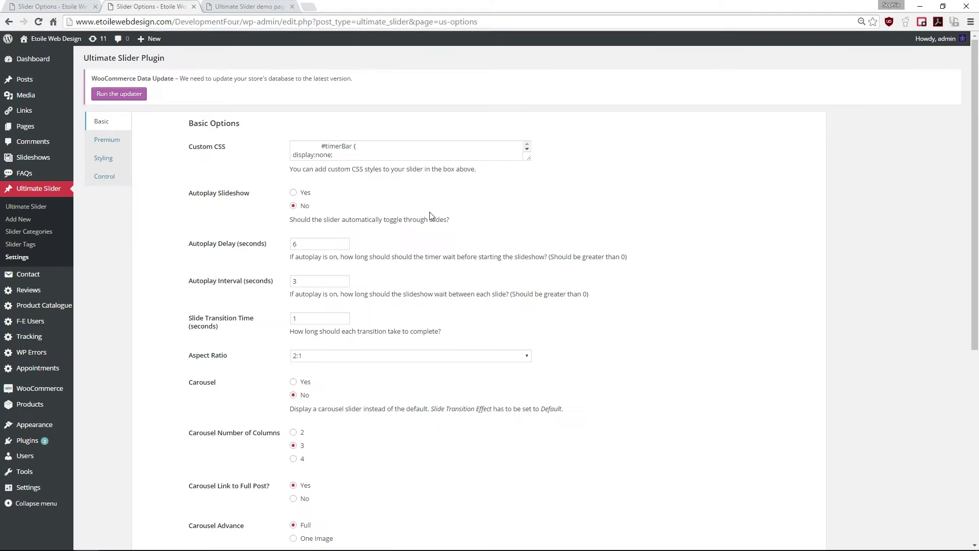
click(293, 193)
key(Return)
click(296, 293)
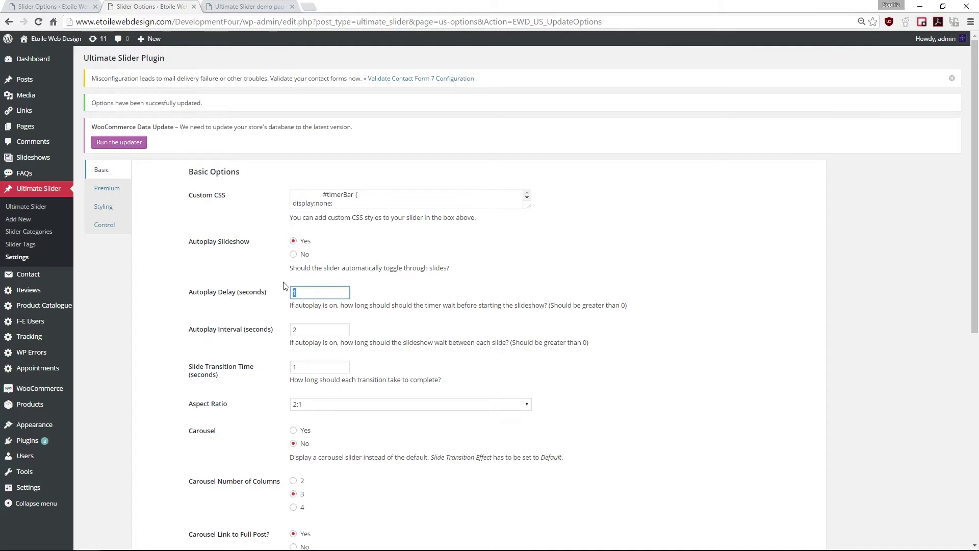
click(398, 284)
key(ctrl+Tab)
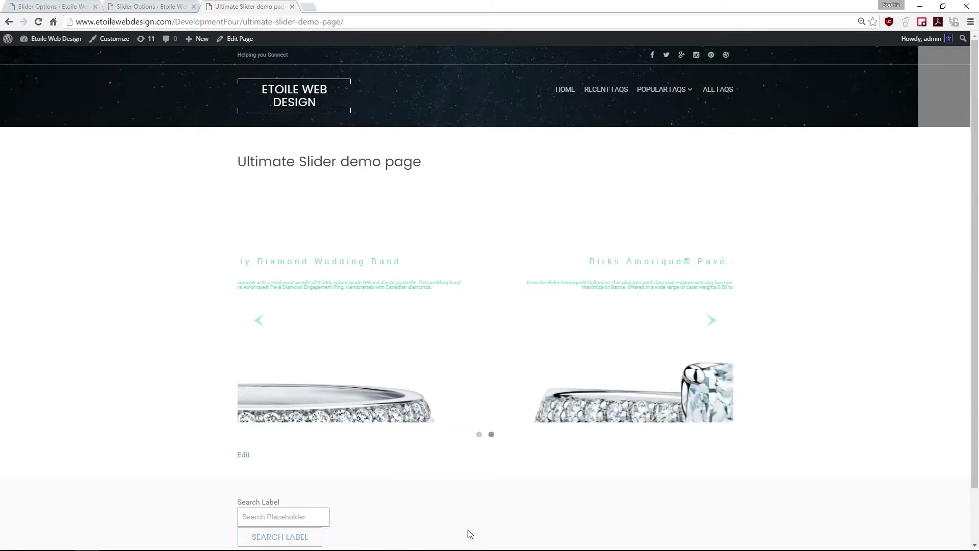
Set the autoplay interval to 1 second and reload the demo page to preview it.
key(ctrl+shift+Tab)
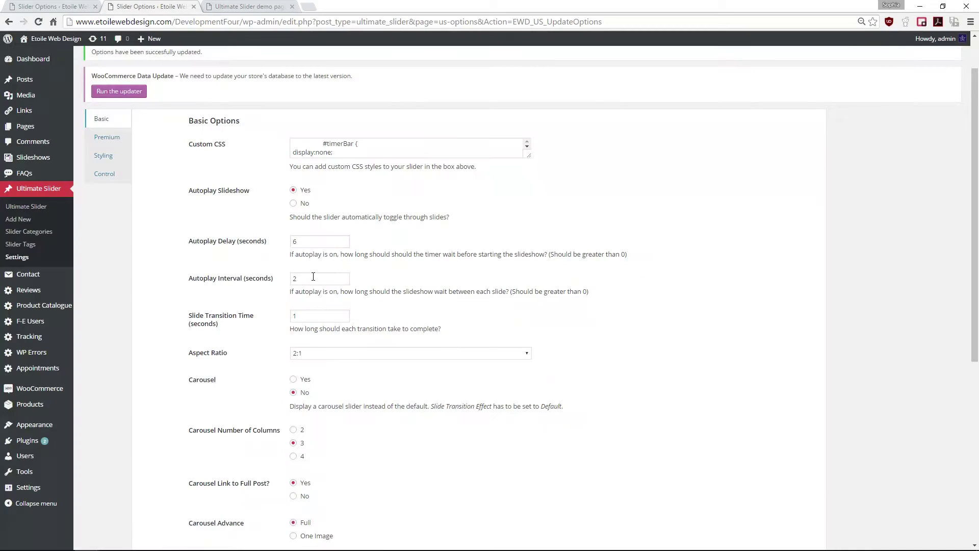
click(311, 279)
key(ctrl+Tab)
key(F5)
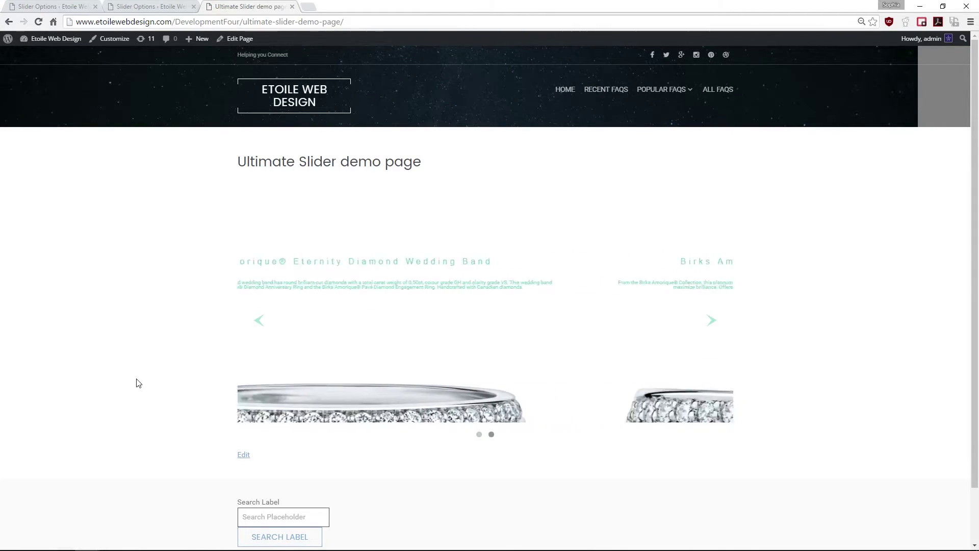
Set Slide Transition Time to 6 and watch the transitions on the demo page.
key(ctrl+shift+Tab)
text(6)
click(216, 383)
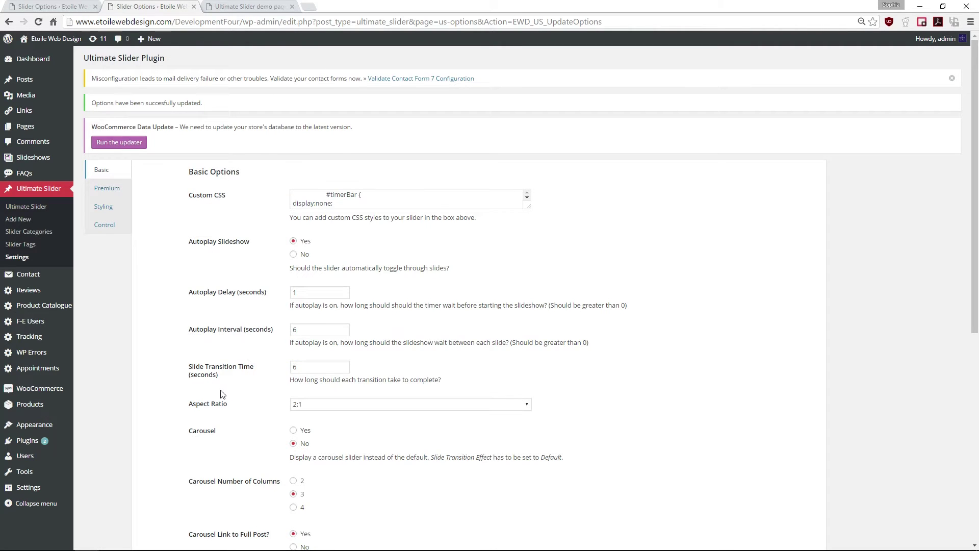
key(ctrl+Tab)
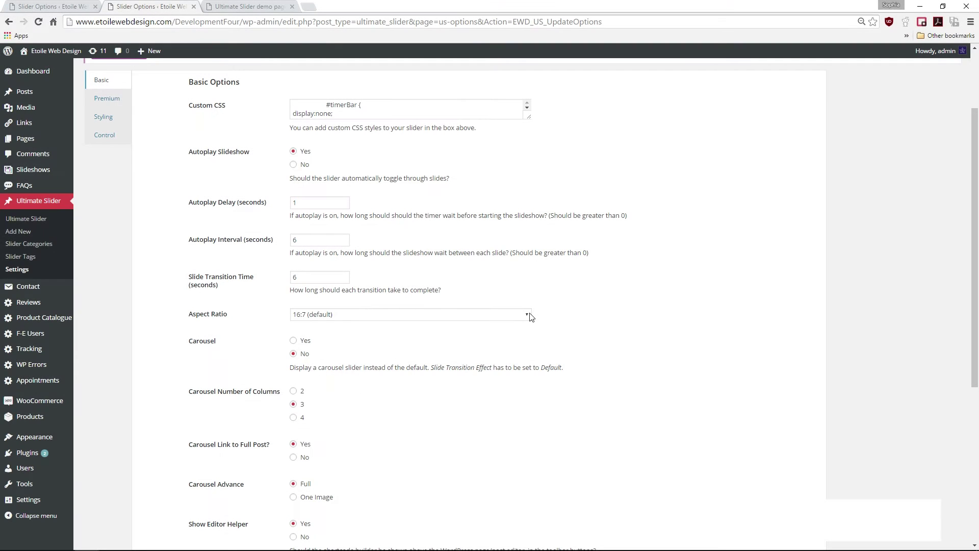
scroll(576, 361, down, 1)
Change the slider aspect ratio to 1:1 and view the square slider on the demo page.
click(357, 264)
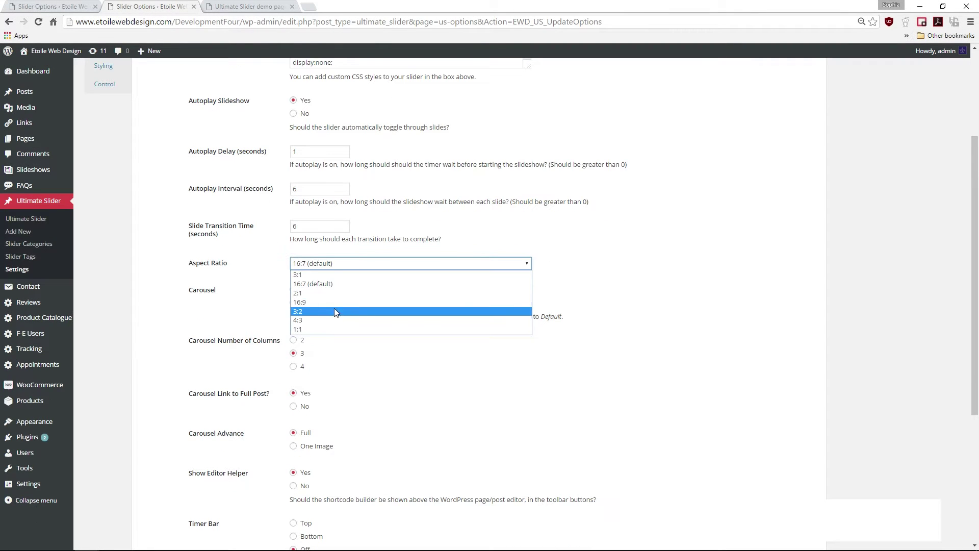
click(308, 330)
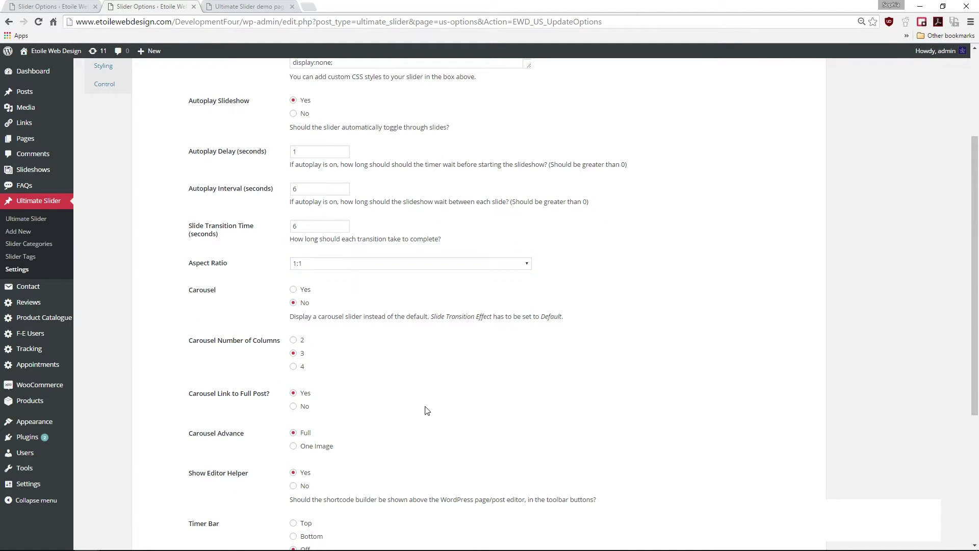
scroll(425, 409, down, 5)
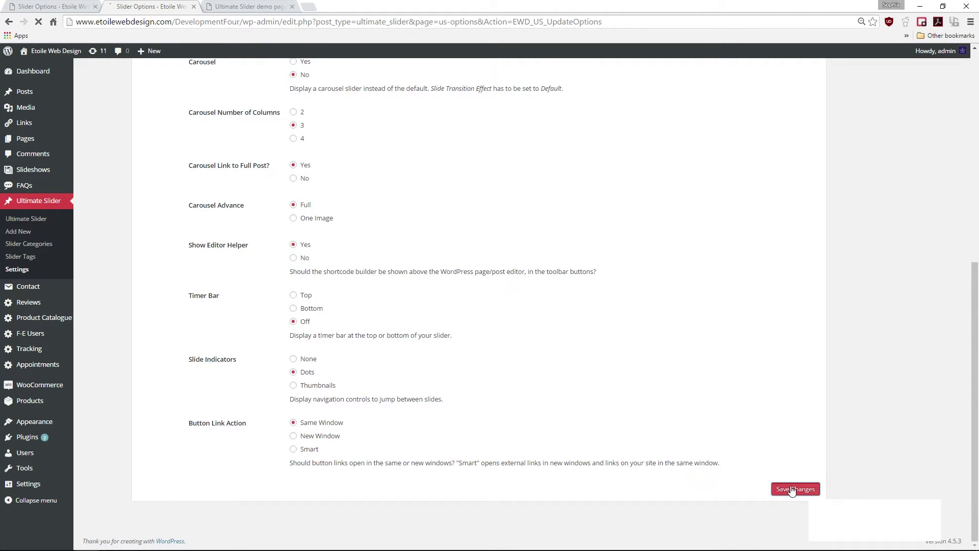
key(ctrl+Tab)
scroll(271, 402, down, 4)
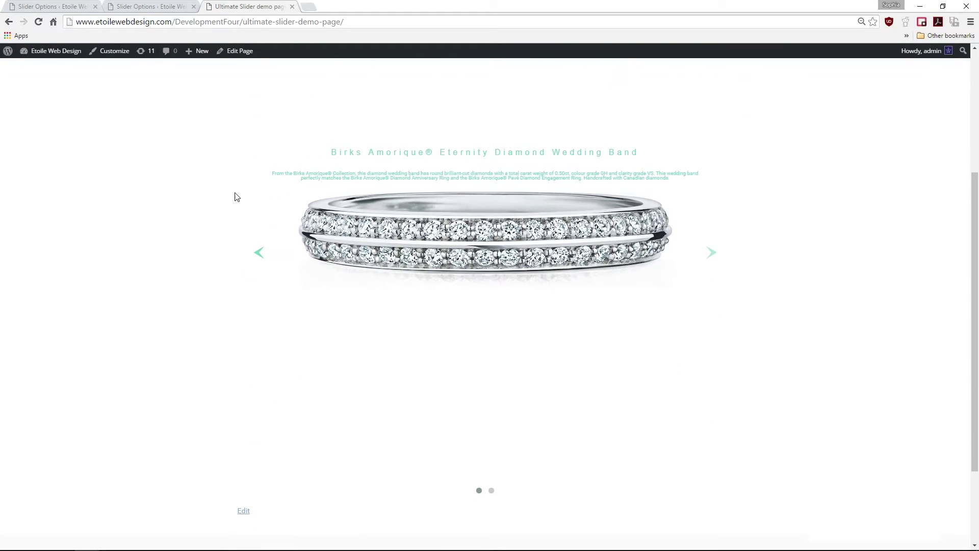
scroll(235, 194, up, 2)
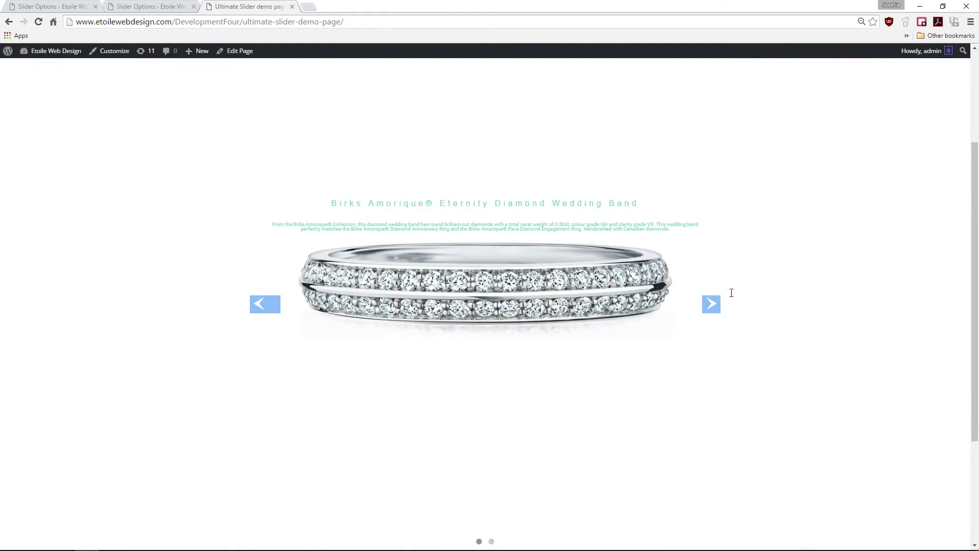
double_click(681, 297)
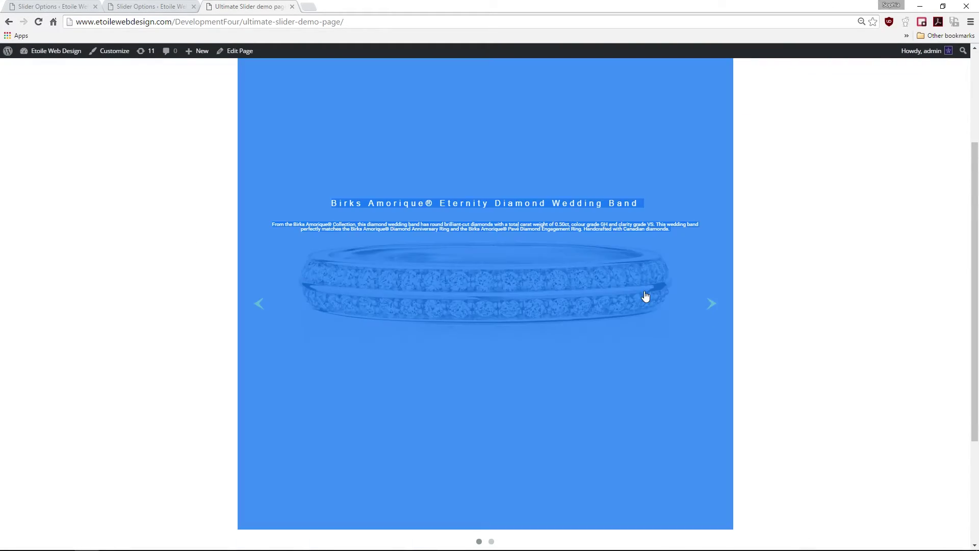
scroll(826, 352, up, 2)
scroll(802, 350, down, 1)
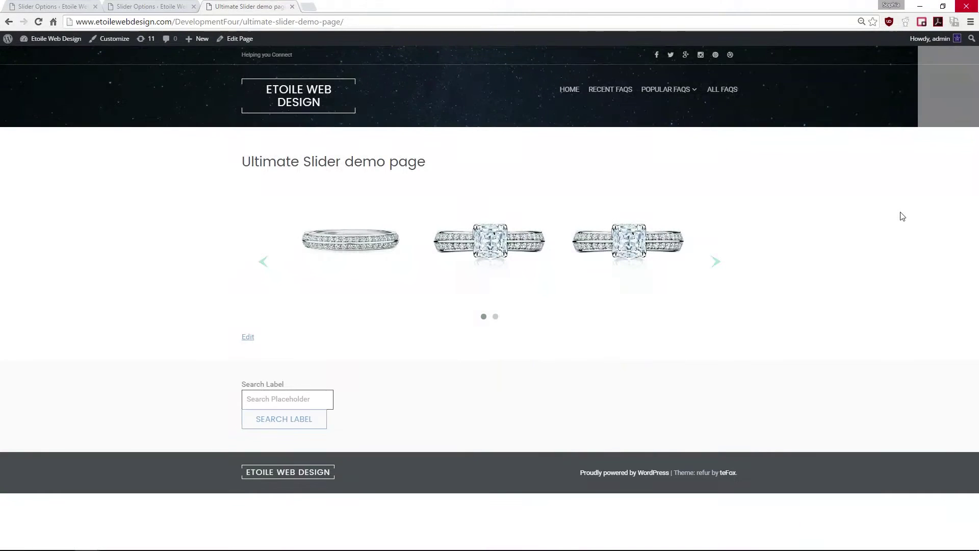
Make carousel items link to the full post, then open the wedding band's post from the demo.
click(714, 263)
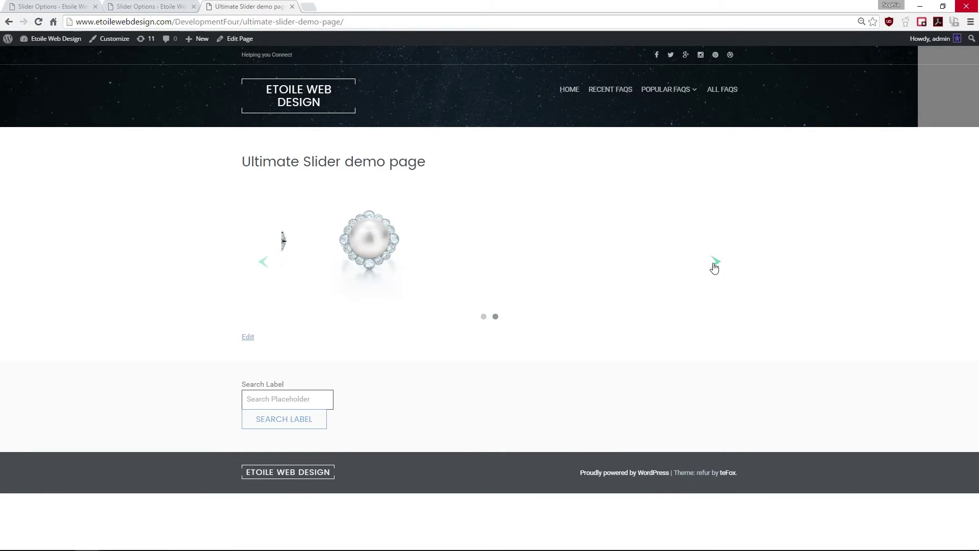
click(714, 264)
key(ctrl+shift+Tab)
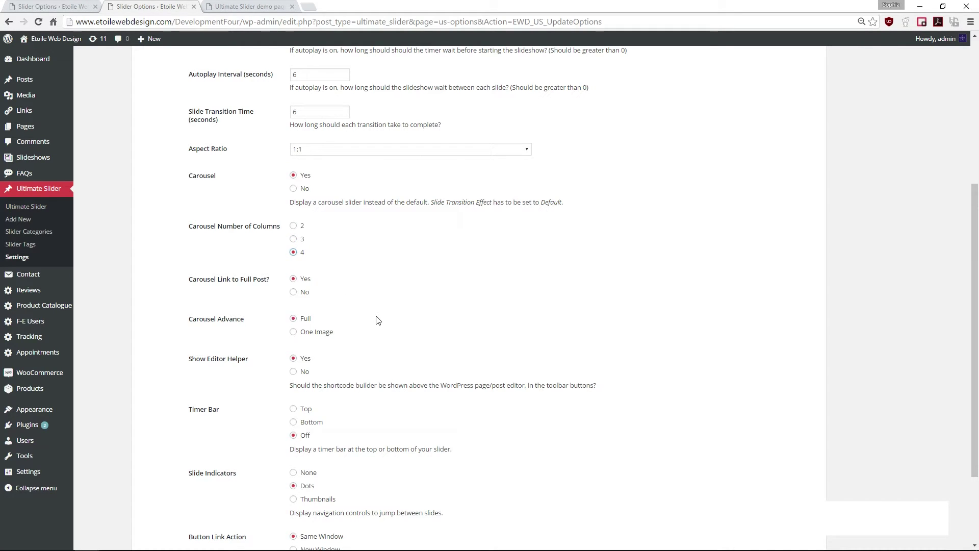
scroll(377, 319, down, 1)
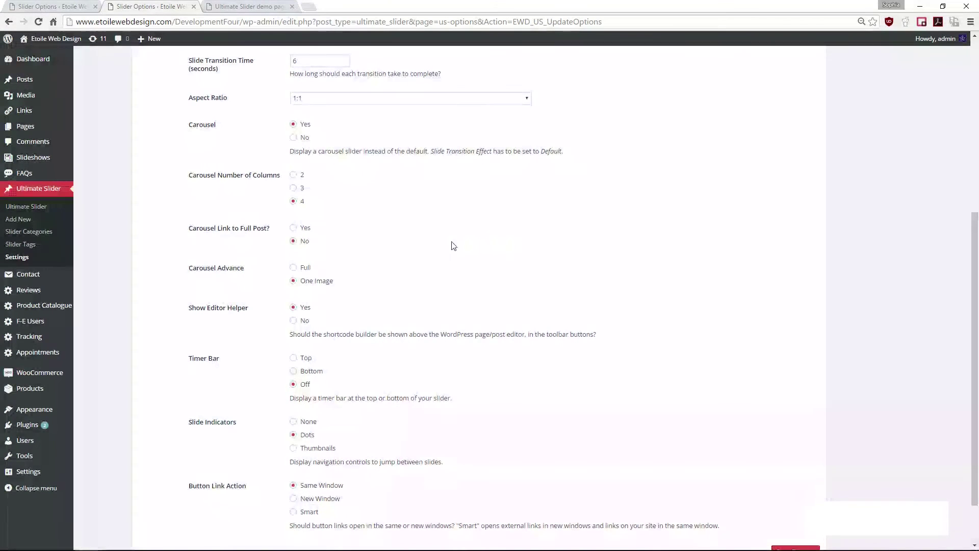
click(293, 228)
key(ctrl+Tab)
click(338, 243)
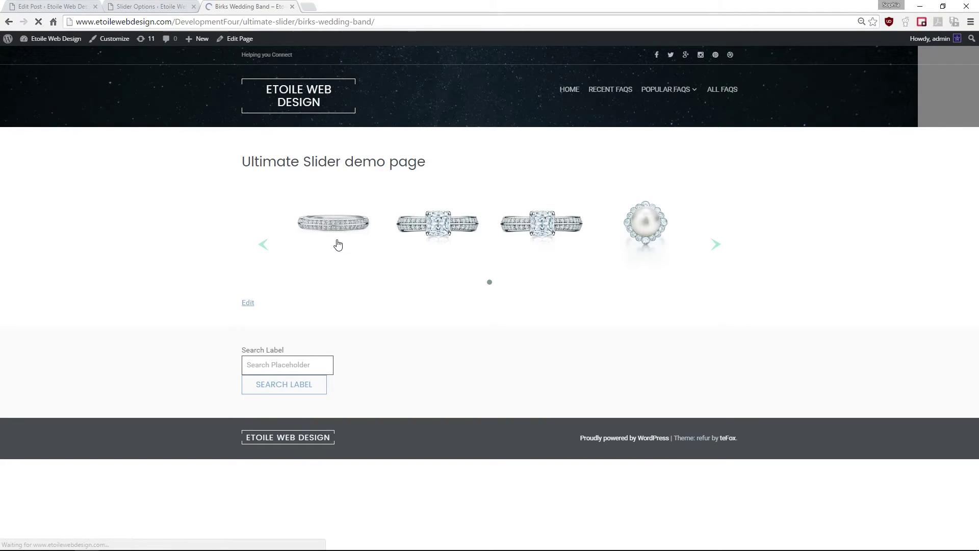
Save the slider settings and advance the demo carousel to the next item.
key(ctrl+shift+Tab)
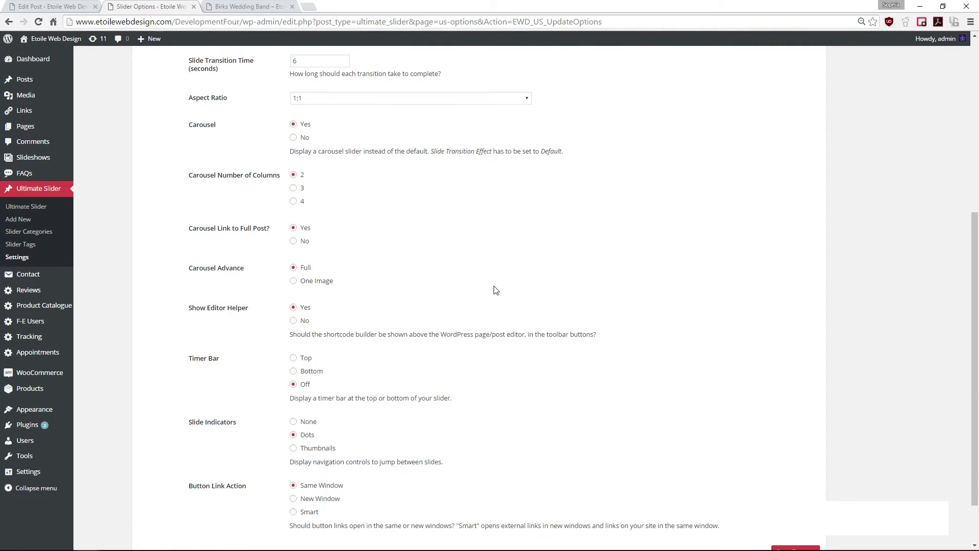
scroll(494, 288, down, 3)
click(787, 491)
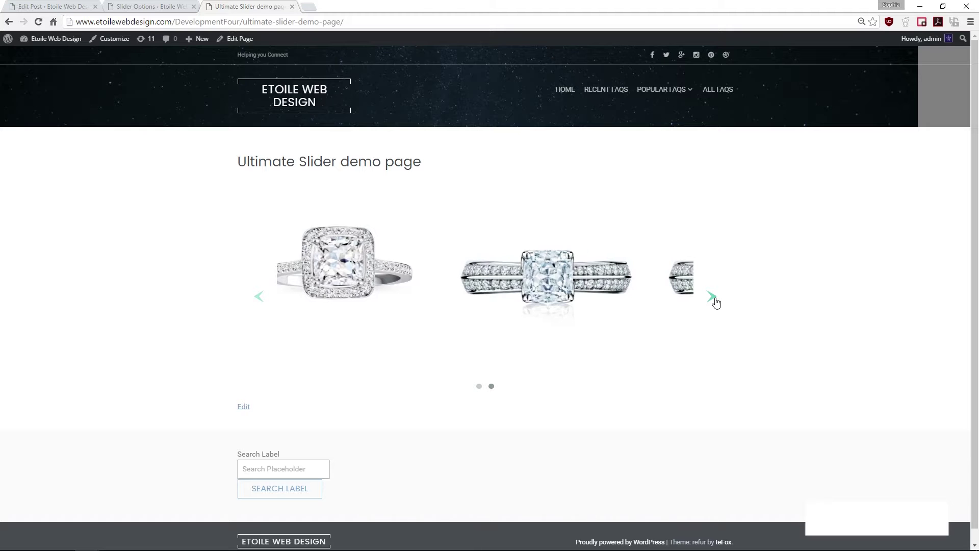
click(716, 303)
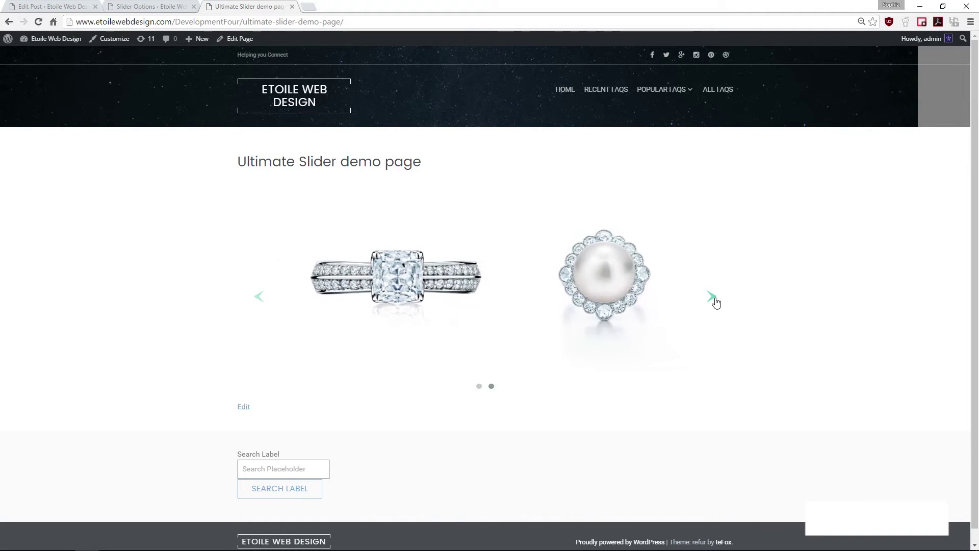
Set Carousel Advance to One Image and step the demo carousel forward two images.
key(ctrl+shift+Tab)
click(294, 332)
key(ctrl+Tab)
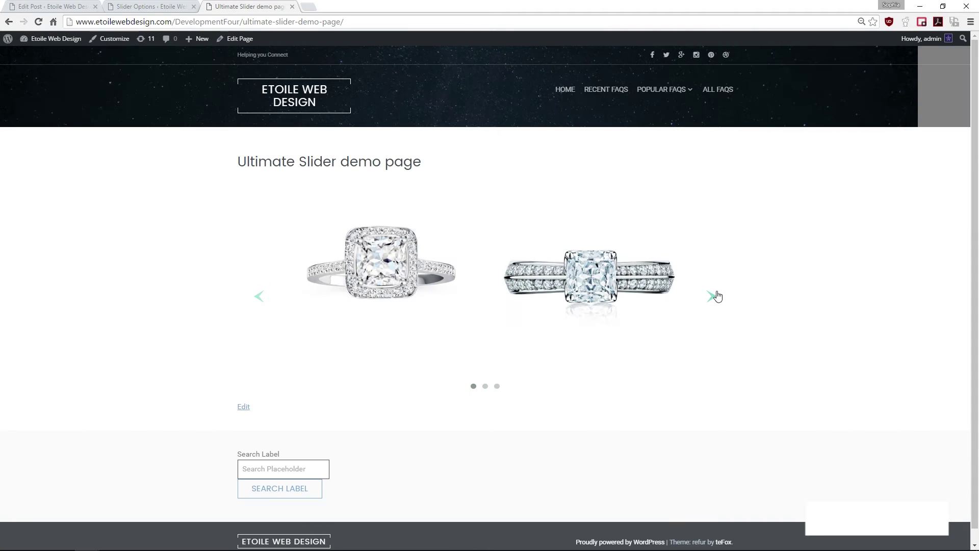
click(715, 296)
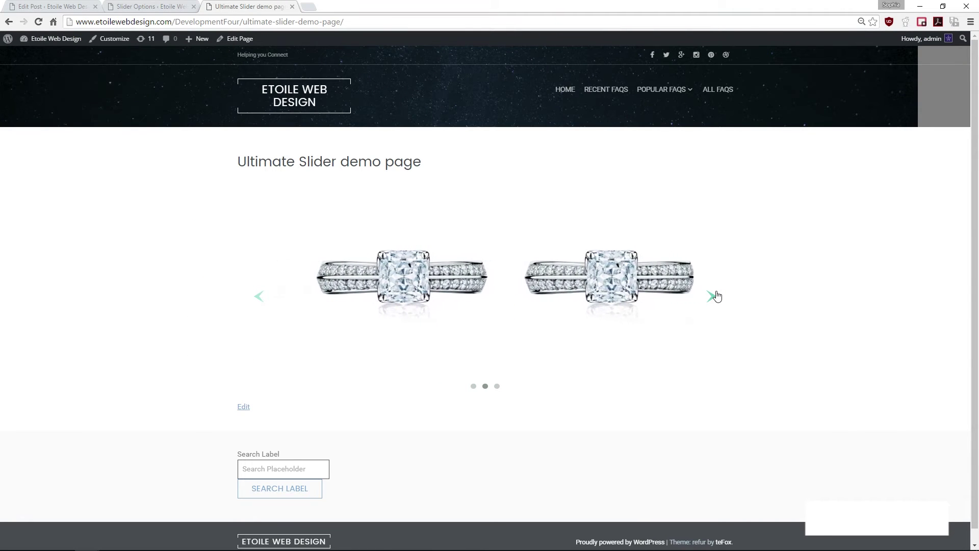
click(708, 303)
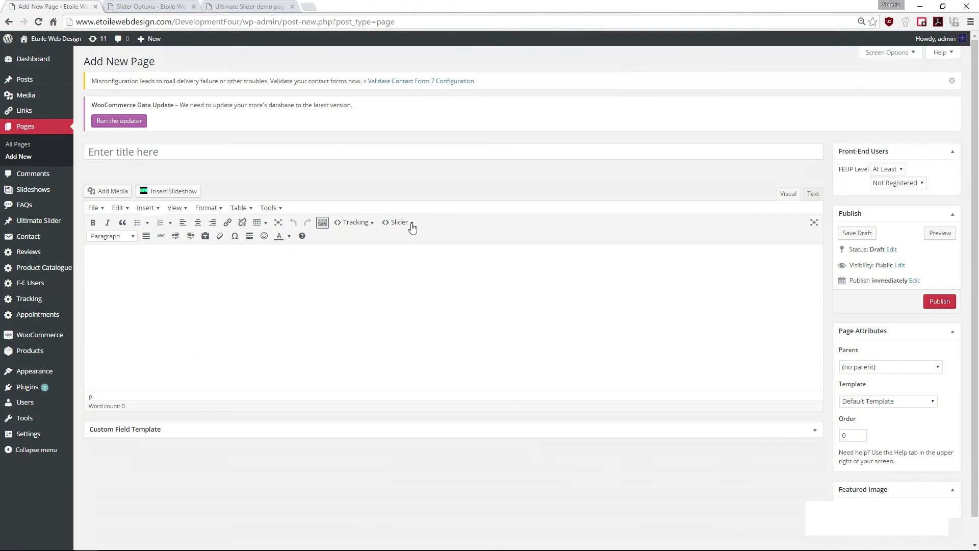
Insert a slider shortcode with 2 WooCommerce product slides from the Jewelry category.
click(402, 223)
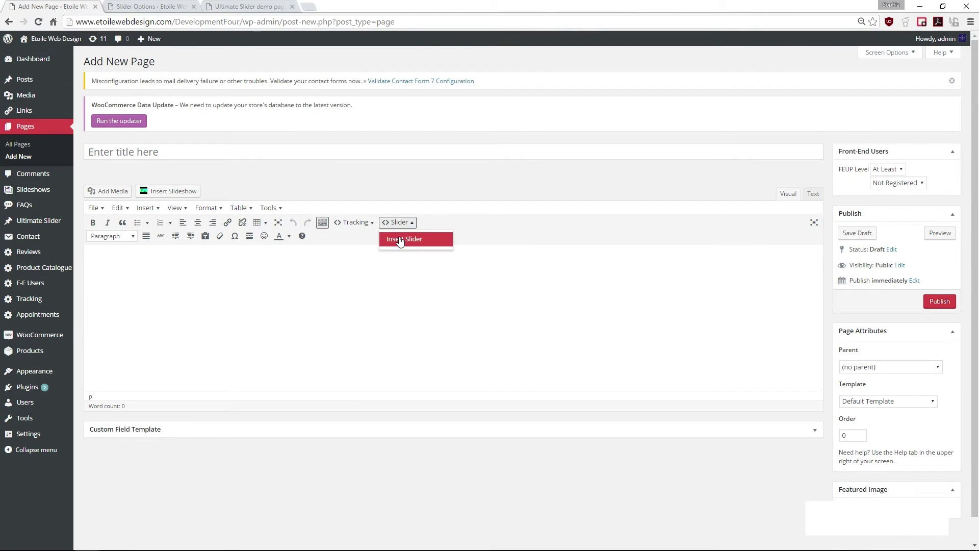
click(400, 240)
click(524, 277)
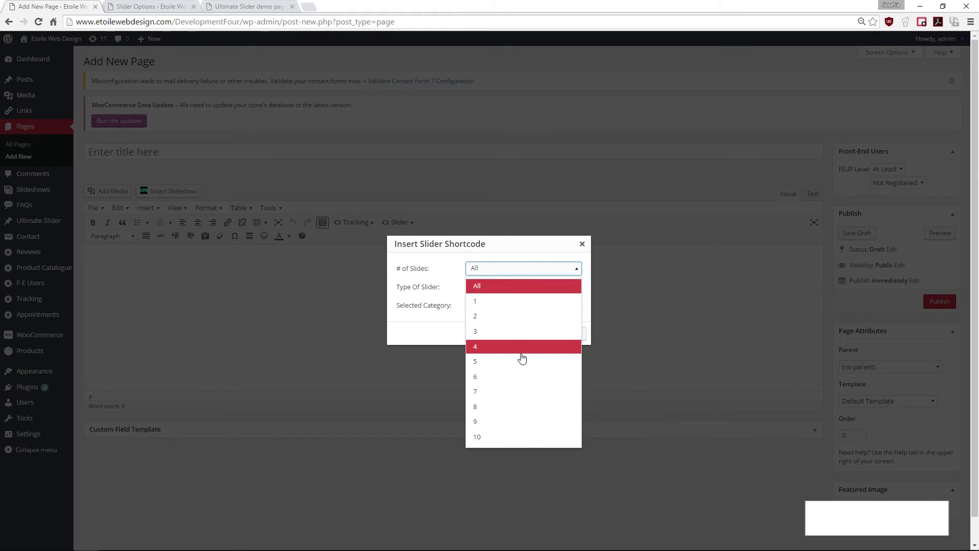
click(520, 317)
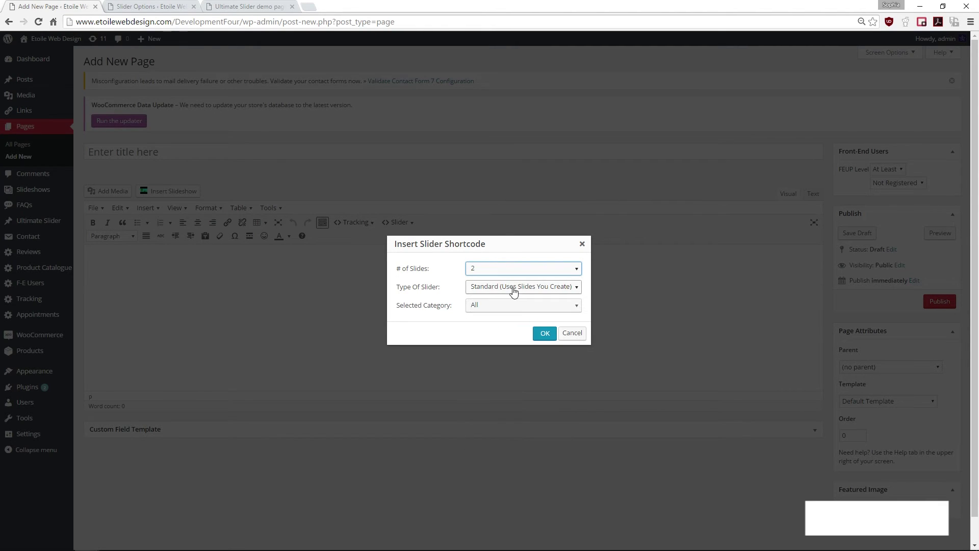
click(514, 287)
click(500, 319)
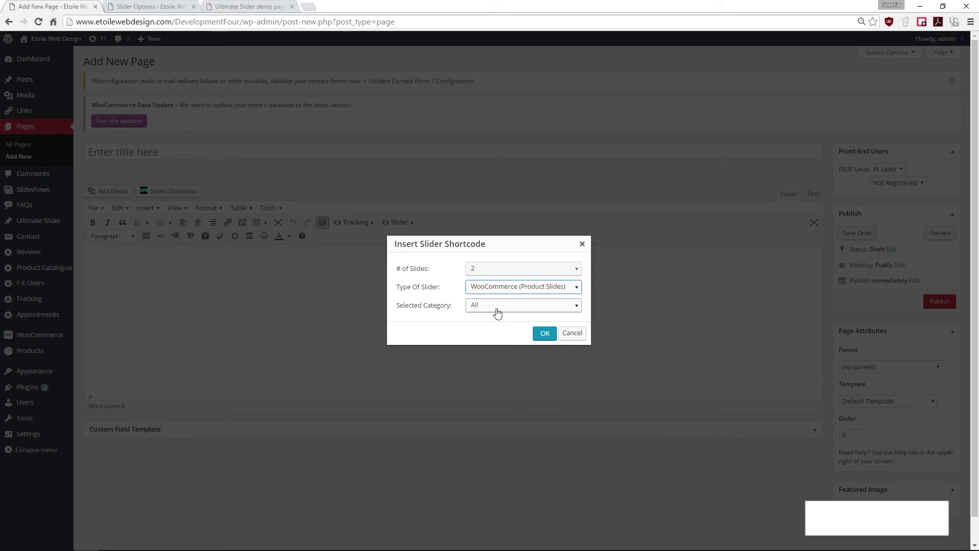
click(497, 308)
click(491, 338)
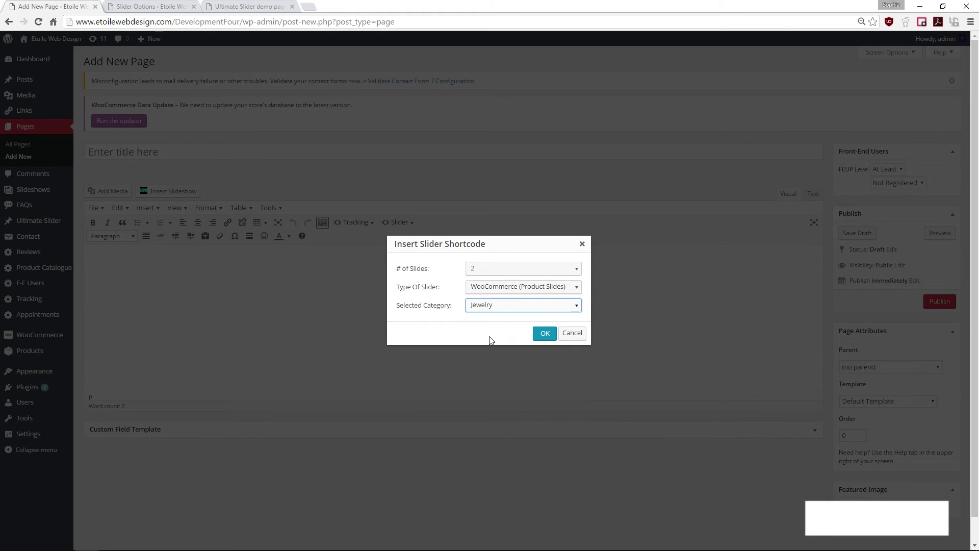
click(544, 333)
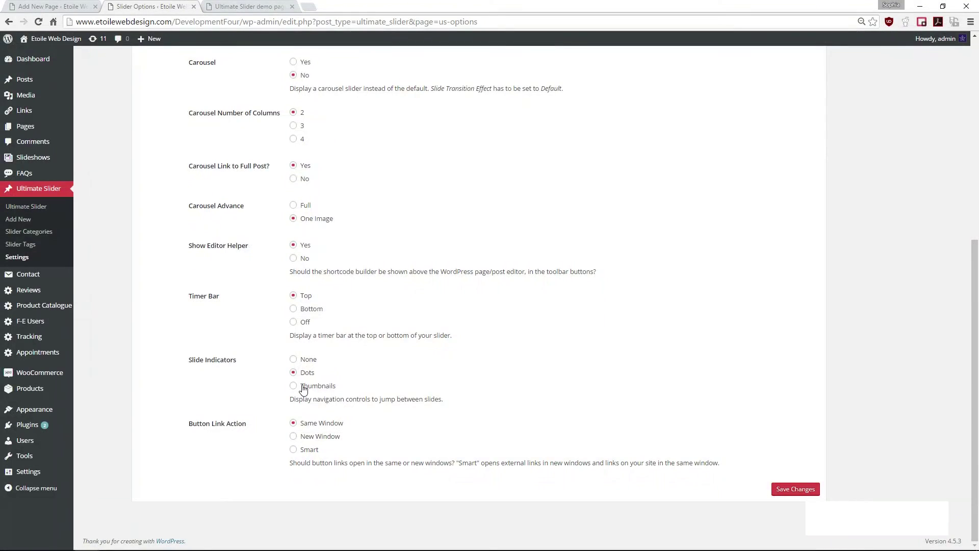
Set Slide Indicators to None, save, and preview the slider on the reloaded demo page.
click(308, 363)
click(792, 488)
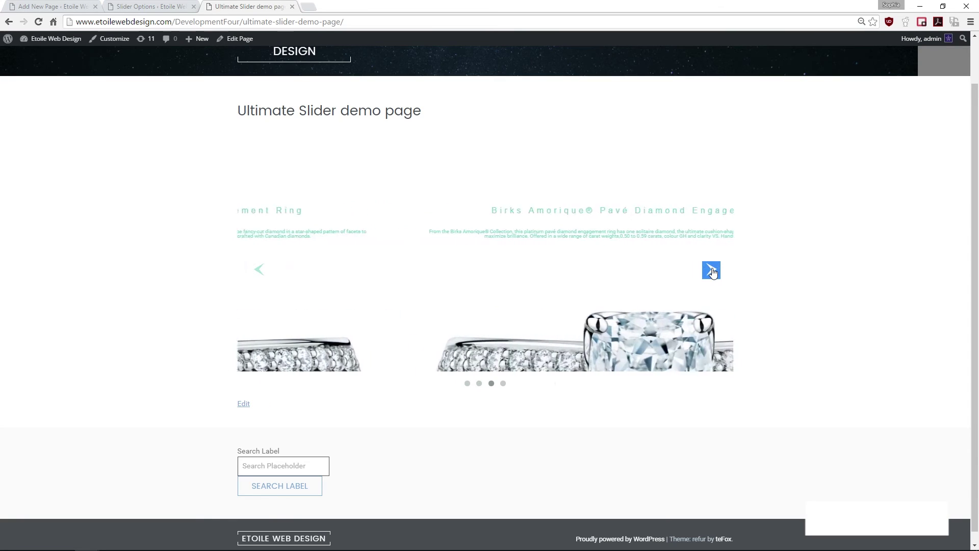
click(712, 271)
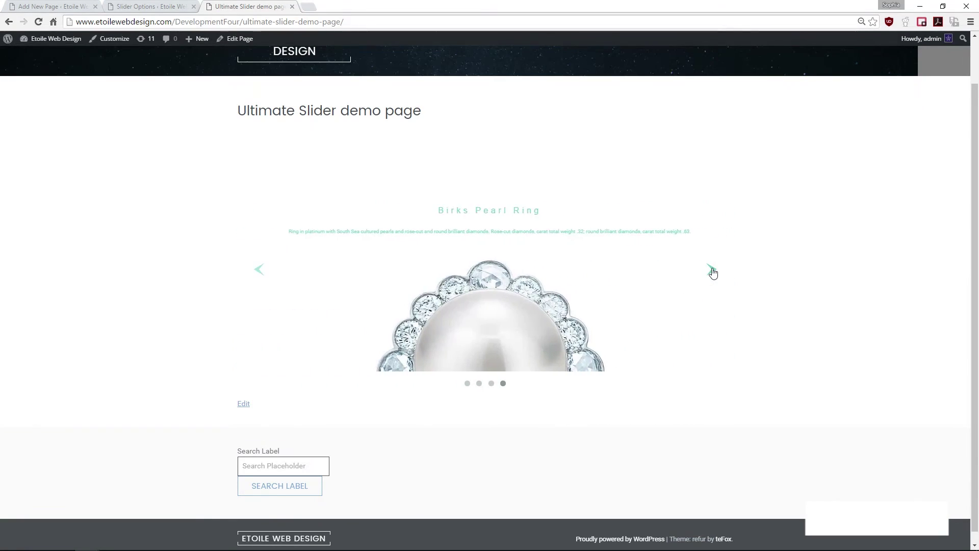
key(F5)
click(719, 277)
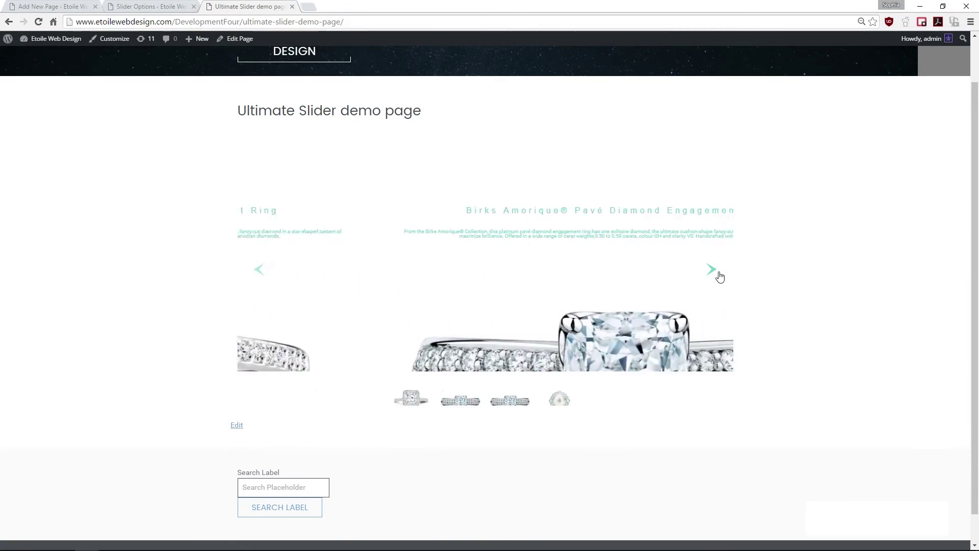
key(F5)
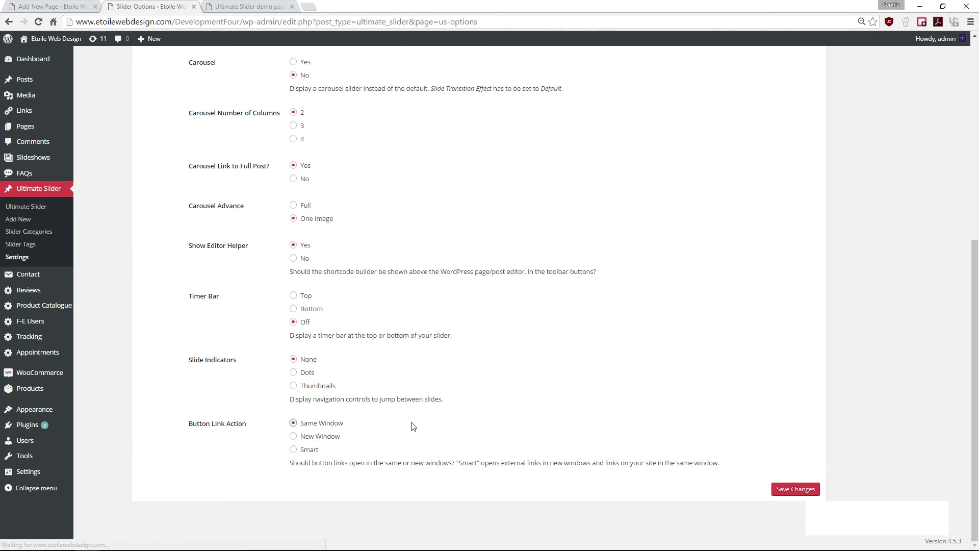
Add a 'View catalogue' button to the Birks Engagement Ring slide linking to UPCP Test Page.
click(174, 379)
click(236, 381)
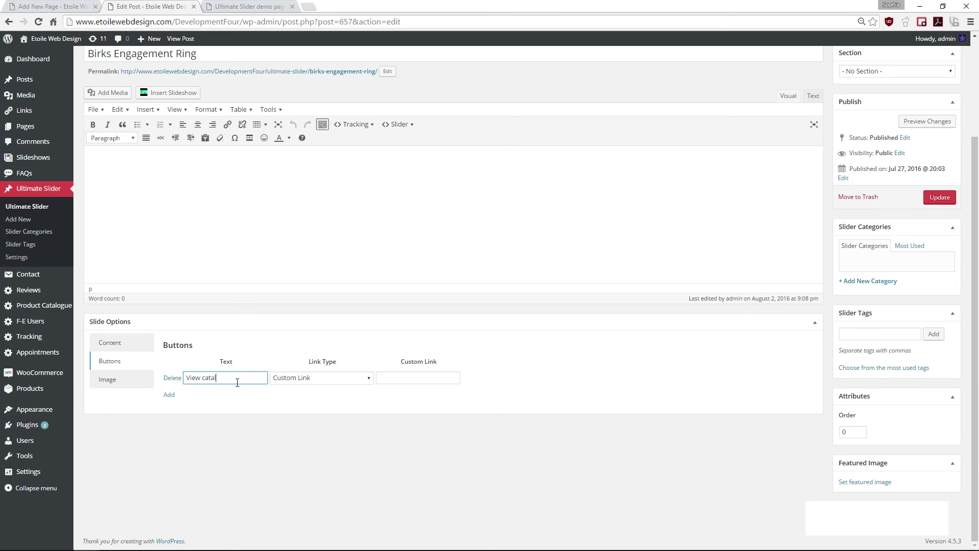
click(305, 377)
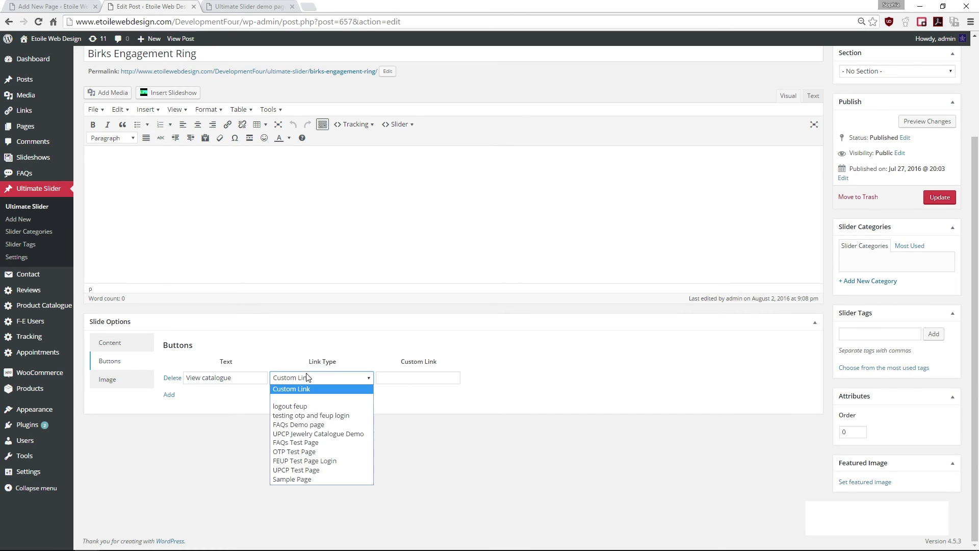
click(297, 470)
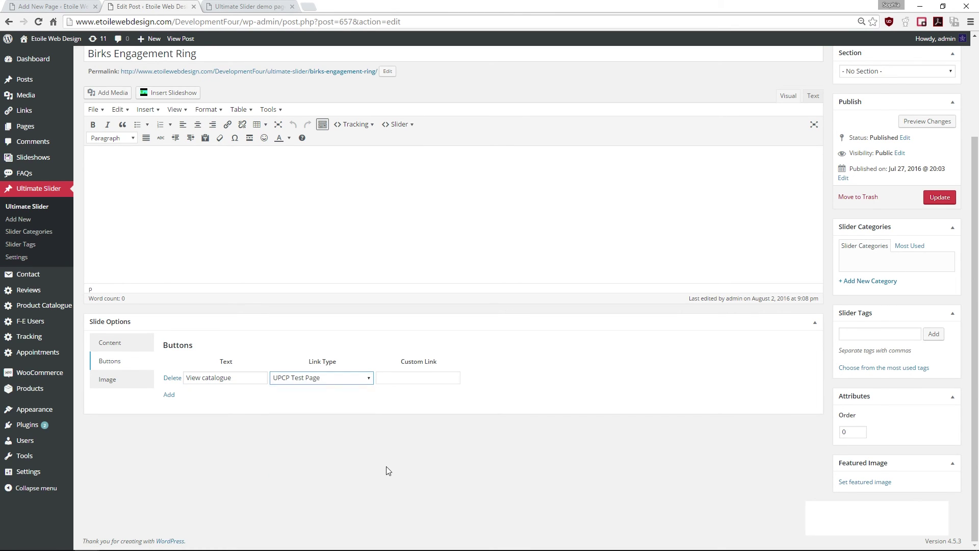